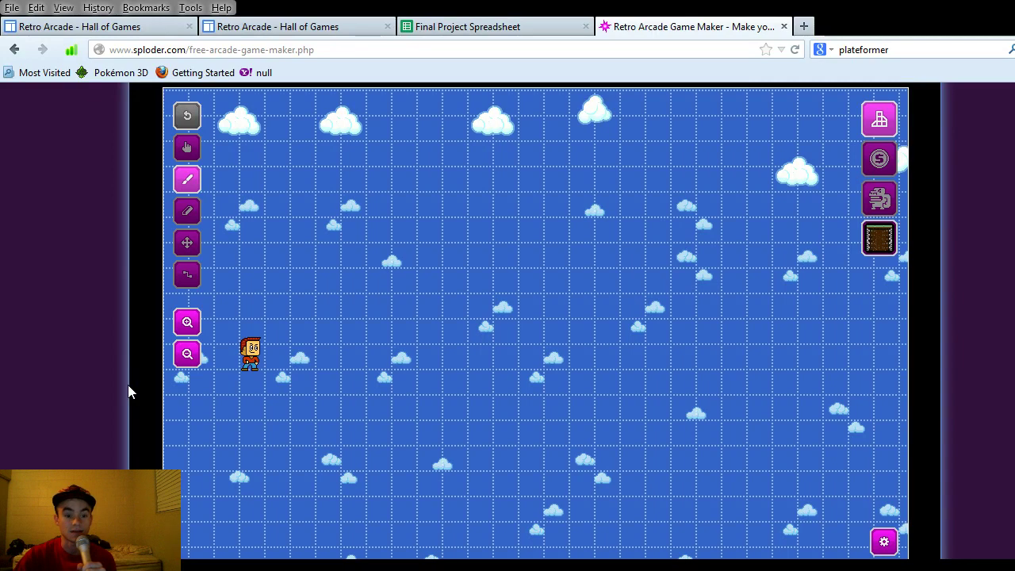
# Switch to the tile brush and bring up the Ground, Backgrounds, Scenery and Grass palette
pyautogui.scroll(2, 536, 326)
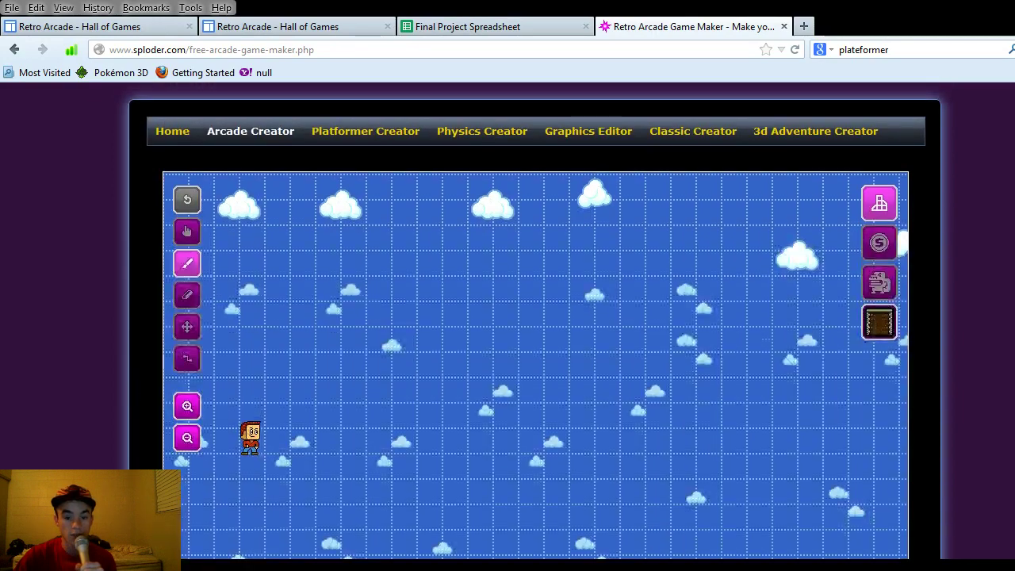
pyautogui.scroll(-2, 536, 325)
pyautogui.scroll(-1, 536, 326)
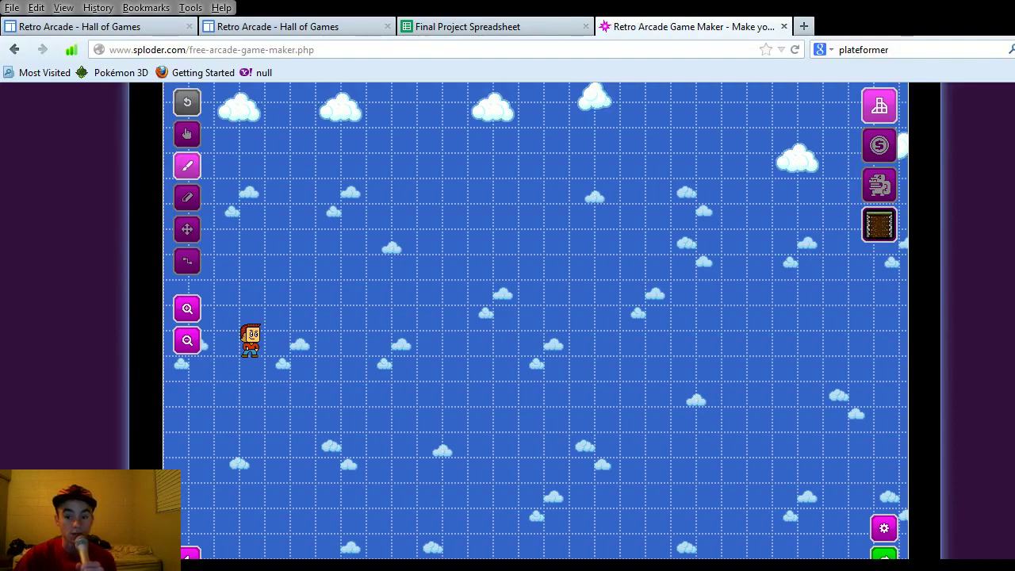
pyautogui.scroll(4, 536, 325)
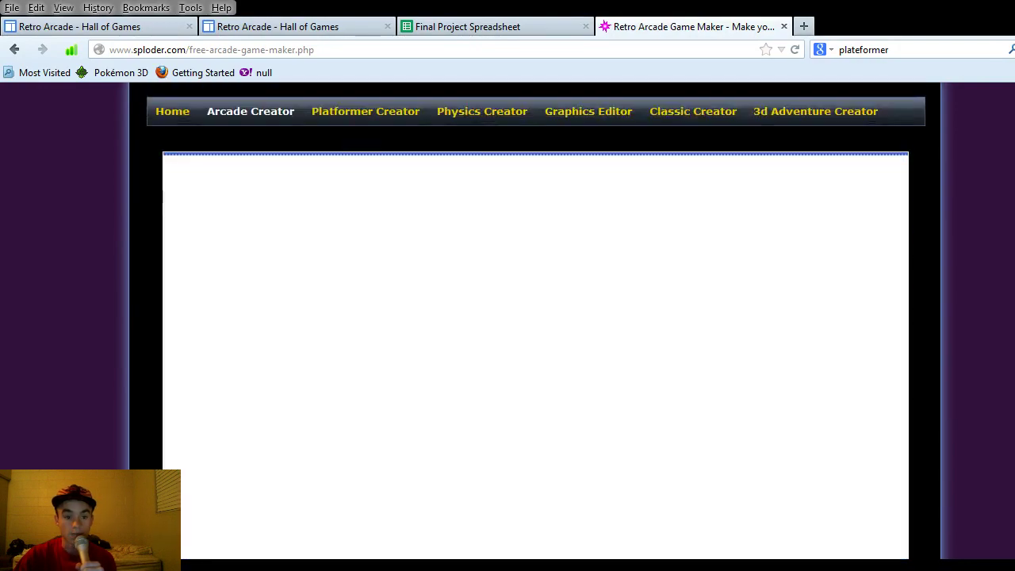
pyautogui.scroll(1, 536, 325)
pyautogui.scroll(-1, 536, 388)
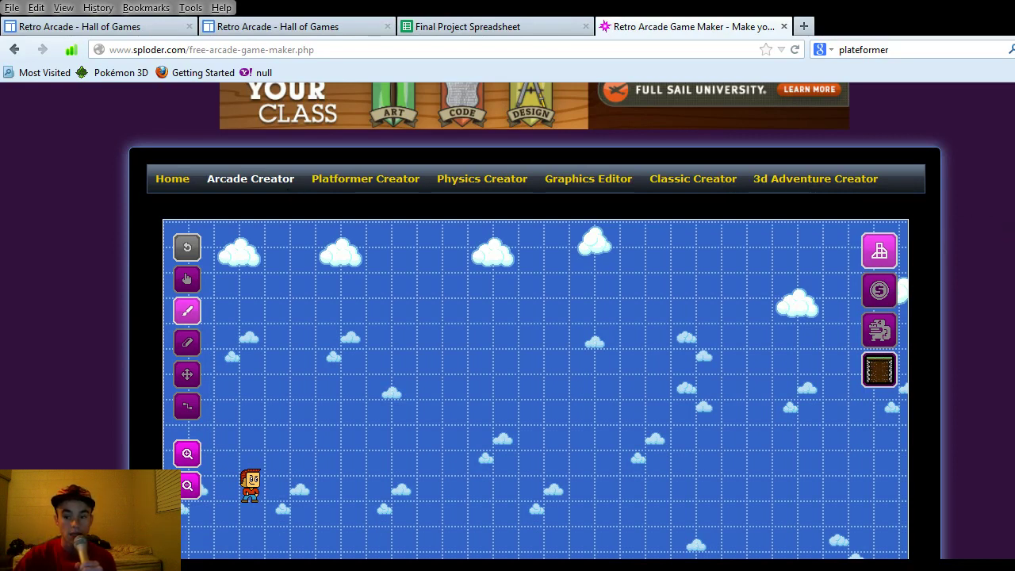
pyautogui.scroll(-4, 535, 317)
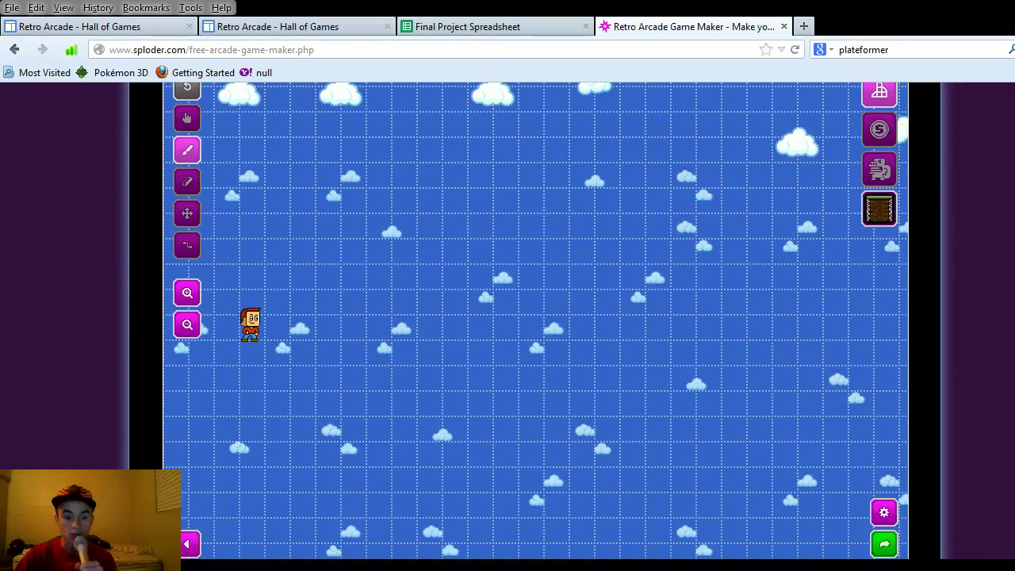
pyautogui.scroll(-1, 536, 317)
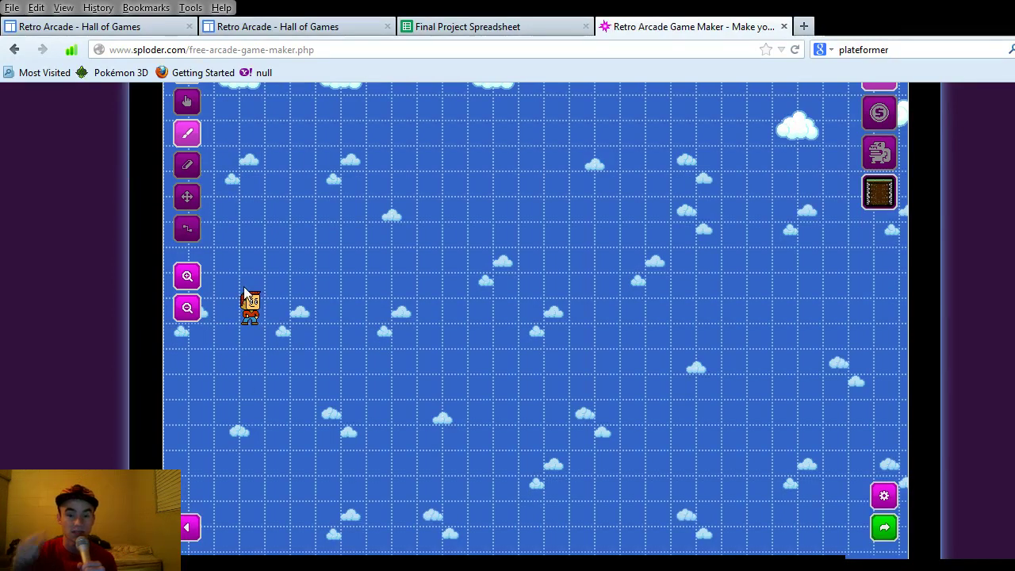
pyautogui.scroll(1, 535, 317)
pyautogui.scroll(-1, 536, 317)
pyautogui.scroll(1, 535, 317)
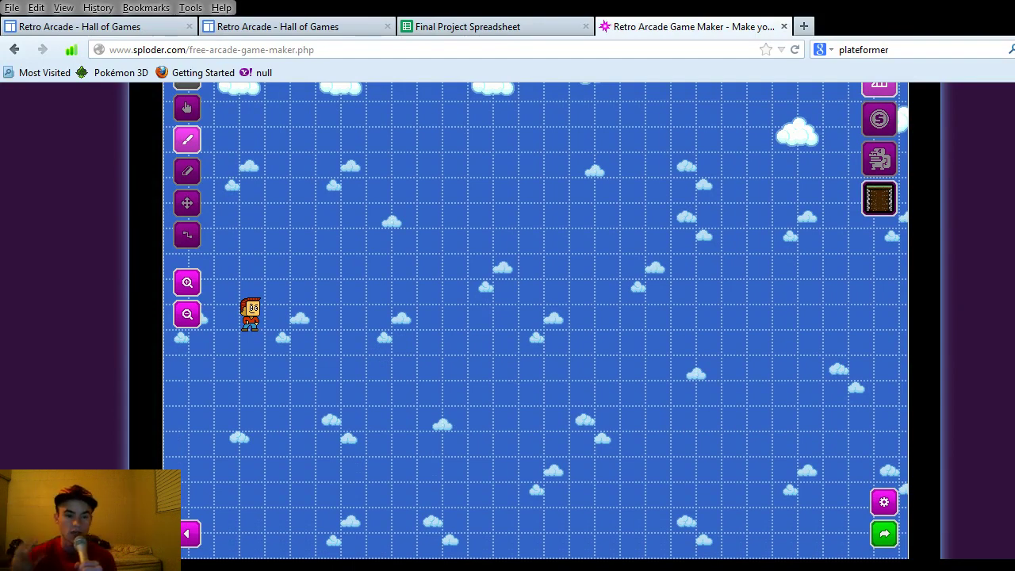
pyautogui.click(188, 141)
pyautogui.scroll(1, 880, 131)
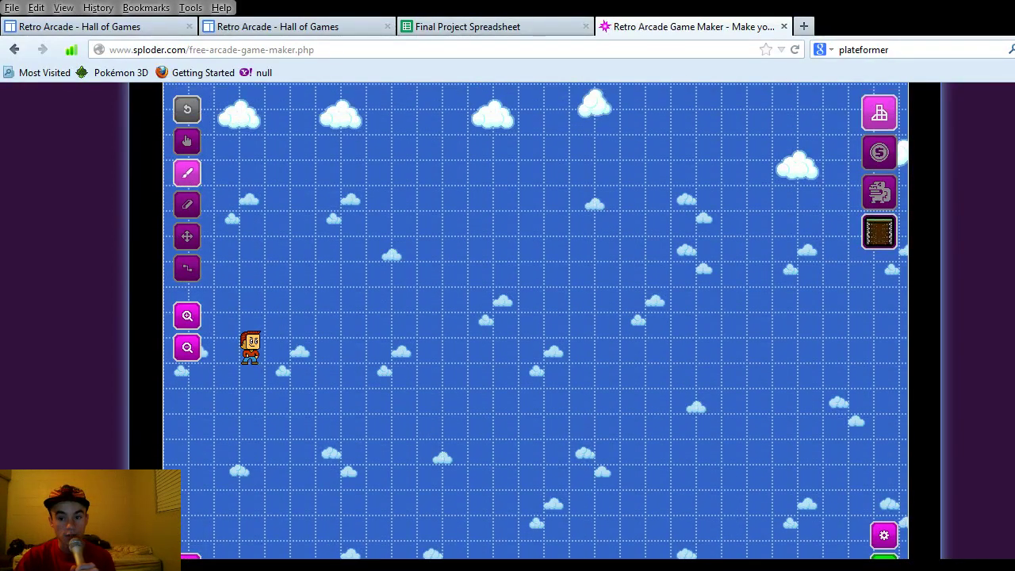
pyautogui.click(889, 118)
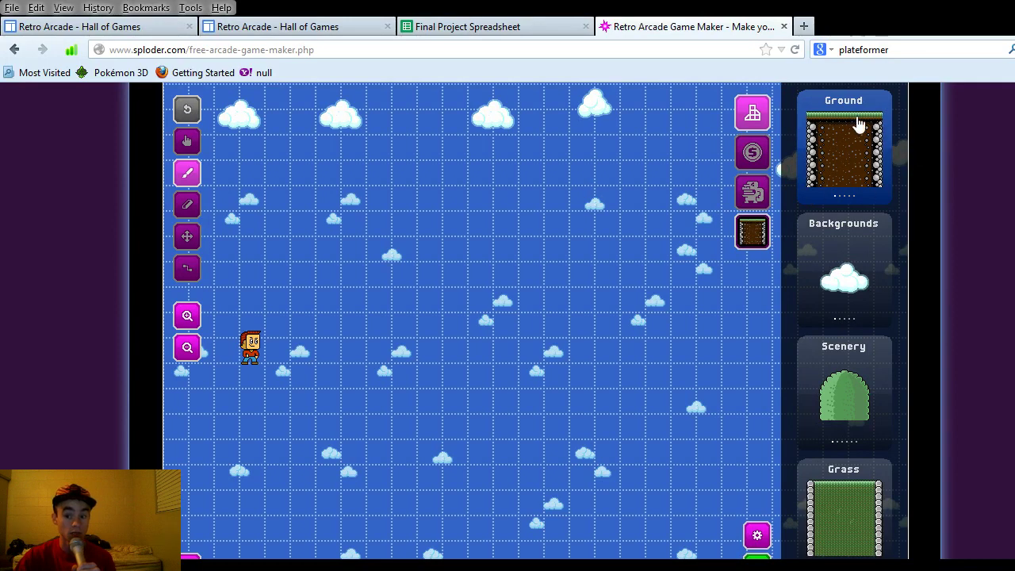
# Pick the rock-bordered dirt ground tile and place a tall dirt column right of the player
pyautogui.click(868, 148)
pyautogui.click(838, 164)
pyautogui.click(862, 165)
pyautogui.click(862, 165)
pyautogui.click(822, 182)
pyautogui.click(825, 177)
pyautogui.click(895, 184)
pyautogui.click(867, 151)
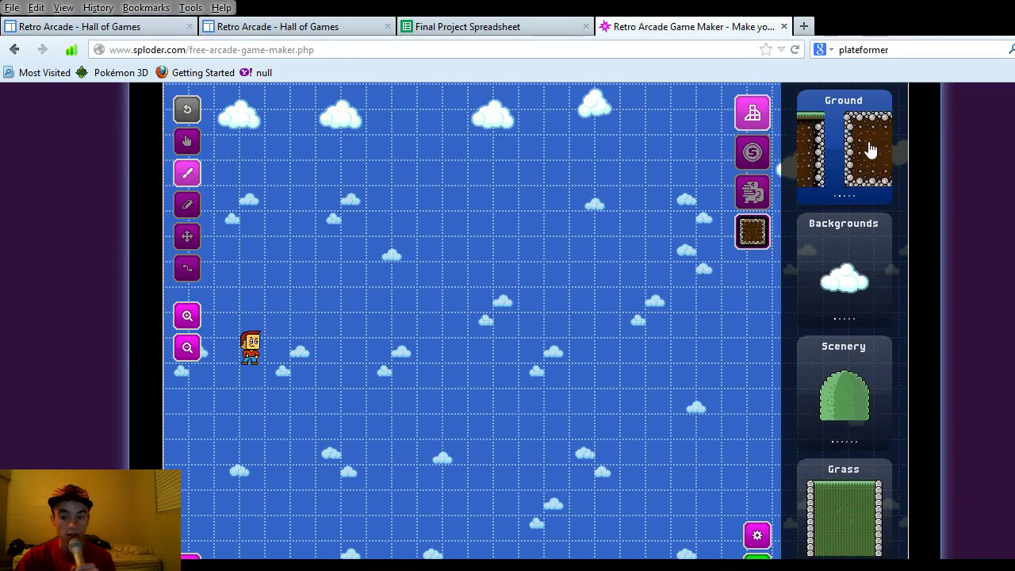
pyautogui.click(896, 152)
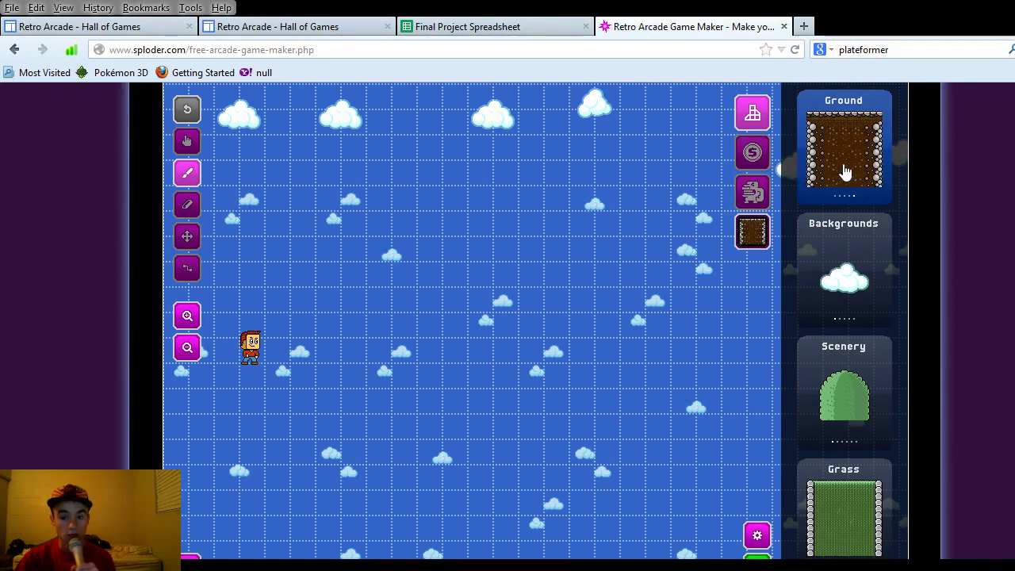
pyautogui.click(706, 284)
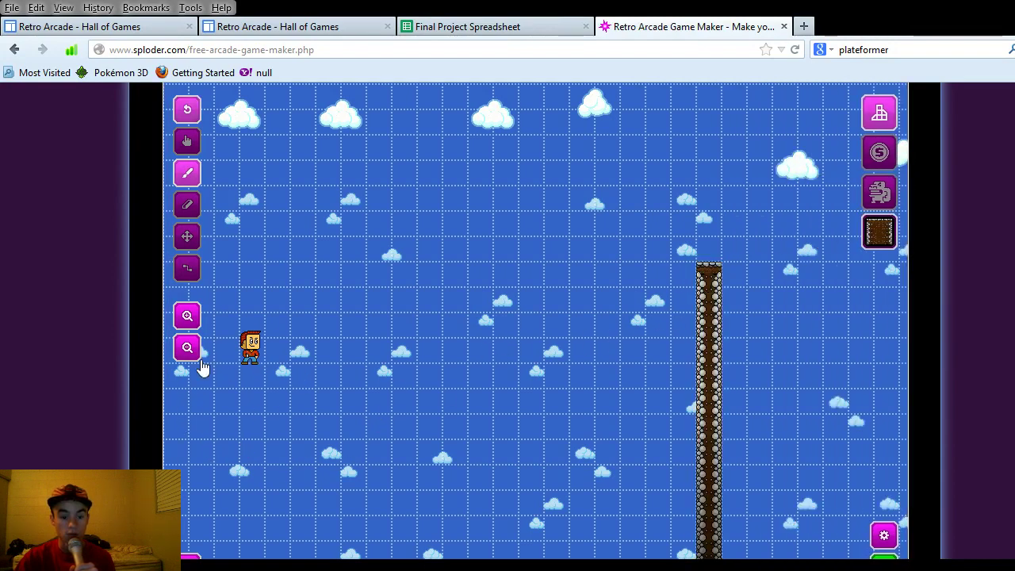
# Paint dirt ground from the left edge and raise it into a stepped hill toward the column
pyautogui.moveTo(172, 403)
pyautogui.mouseDown()
pyautogui.moveTo(238, 388)
pyautogui.moveTo(464, 403)
pyautogui.mouseUp()
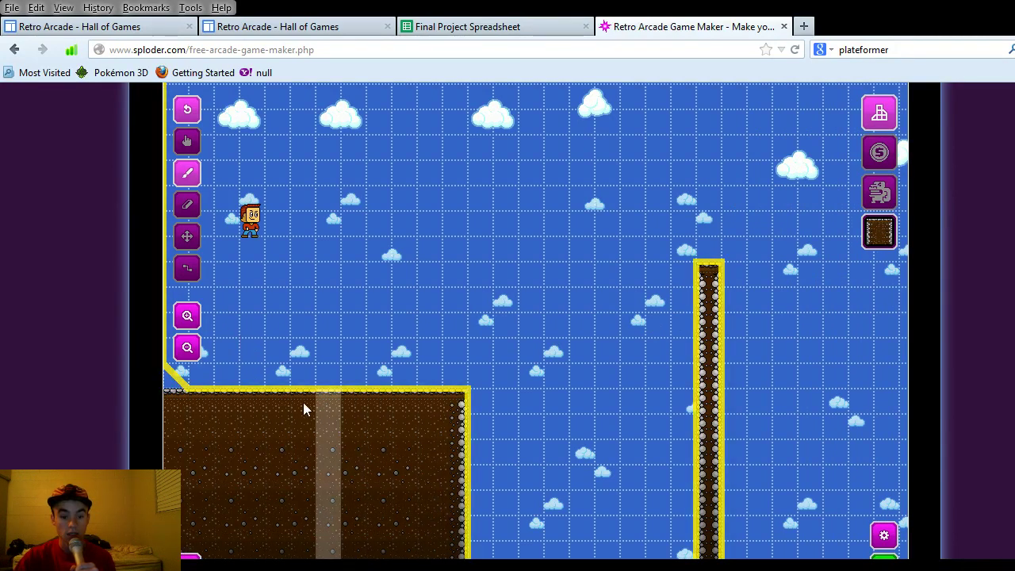
pyautogui.moveTo(296, 397)
pyautogui.mouseDown()
pyautogui.moveTo(313, 247)
pyautogui.moveTo(304, 431)
pyautogui.moveTo(473, 318)
pyautogui.moveTo(547, 291)
pyautogui.moveTo(661, 222)
pyautogui.mouseUp()
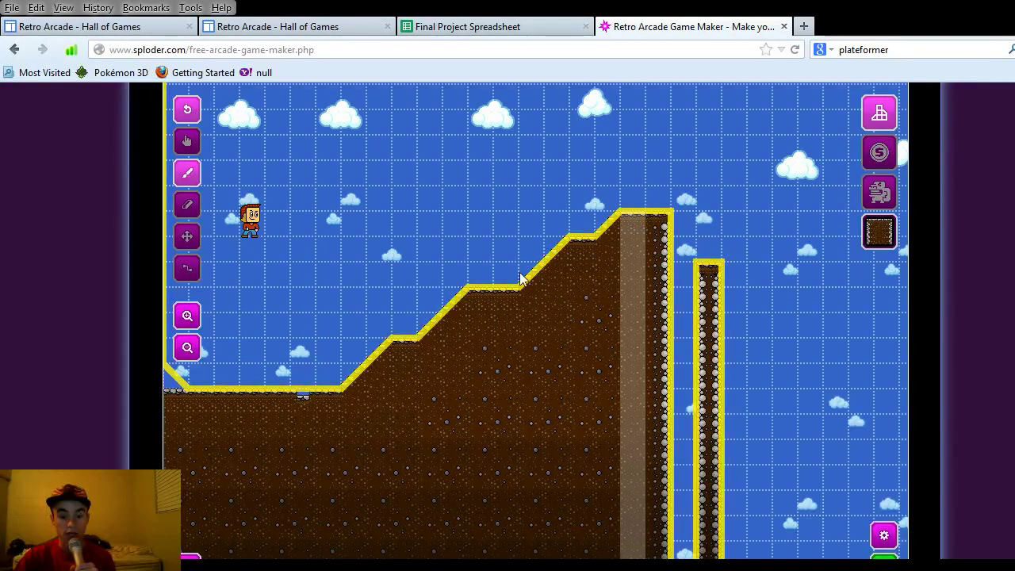
pyautogui.moveTo(272, 441)
pyautogui.mouseDown()
pyautogui.moveTo(290, 276)
pyautogui.moveTo(291, 437)
pyautogui.mouseUp()
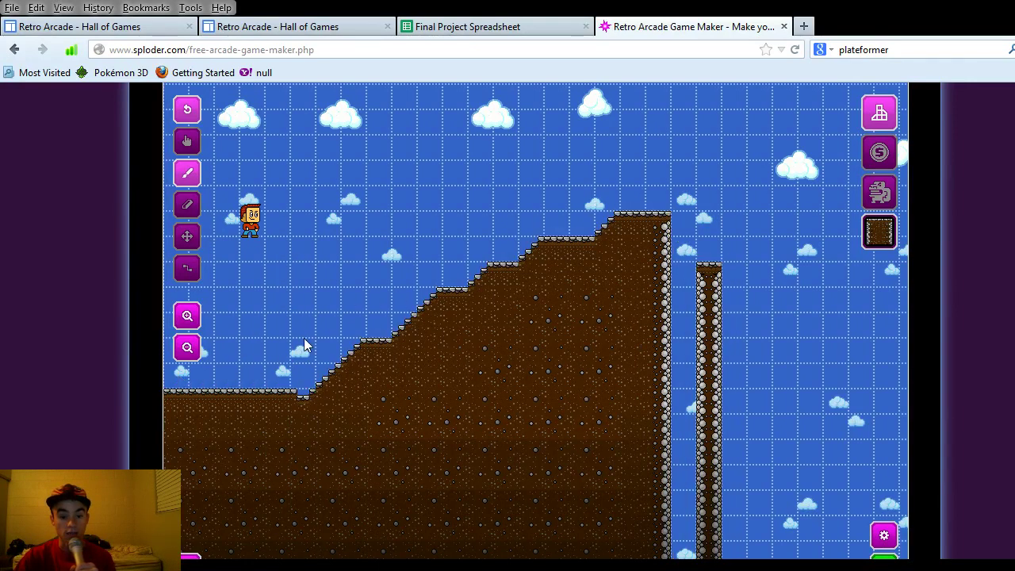
# Erase the hill down to a low, uneven dirt strip with a shallow dip, then reopen the palette
pyautogui.click(189, 208)
pyautogui.moveTo(628, 230)
pyautogui.mouseDown()
pyautogui.moveTo(579, 262)
pyautogui.moveTo(685, 236)
pyautogui.moveTo(523, 283)
pyautogui.moveTo(491, 308)
pyautogui.mouseUp()
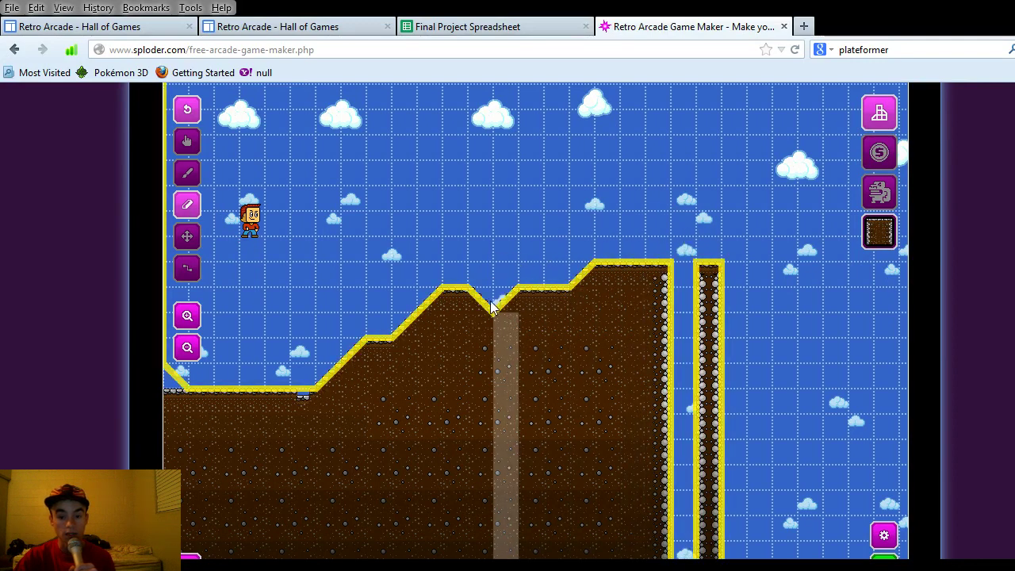
pyautogui.moveTo(430, 317)
pyautogui.mouseDown()
pyautogui.moveTo(408, 363)
pyautogui.moveTo(250, 502)
pyautogui.moveTo(182, 430)
pyautogui.moveTo(675, 290)
pyautogui.moveTo(616, 410)
pyautogui.moveTo(484, 410)
pyautogui.moveTo(323, 500)
pyautogui.moveTo(210, 507)
pyautogui.moveTo(751, 480)
pyautogui.mouseUp()
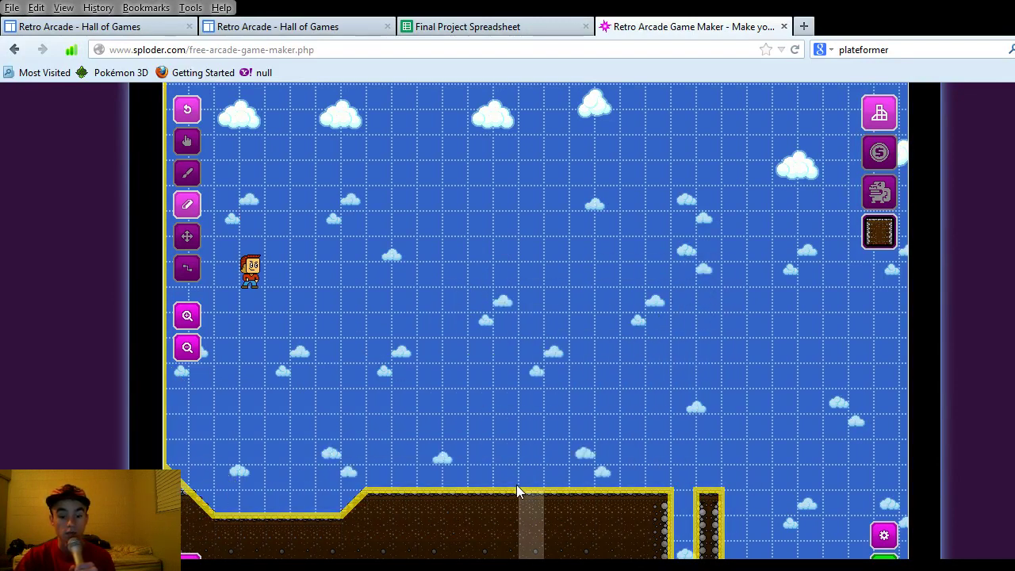
pyautogui.click(879, 232)
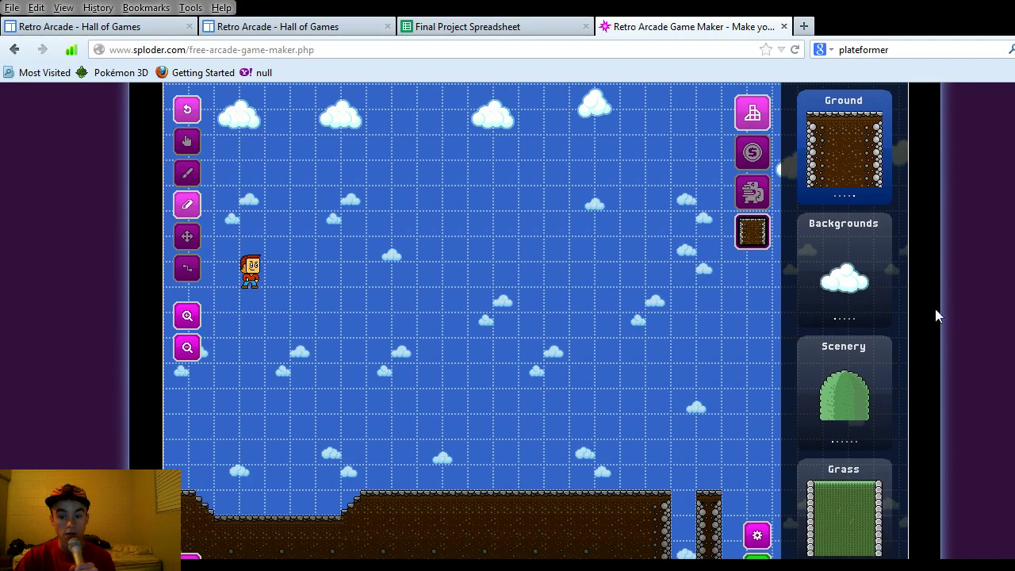
# Scroll down the tile palette and switch the grass tile to its golden texture
pyautogui.scroll(-1, 841, 394)
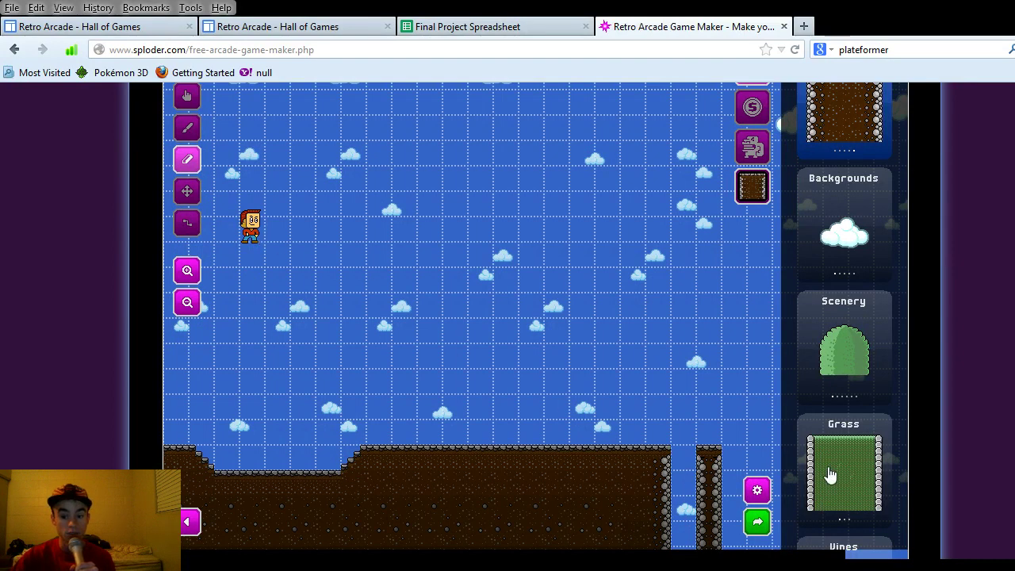
pyautogui.scroll(-2, 823, 474)
pyautogui.scroll(-2, 858, 373)
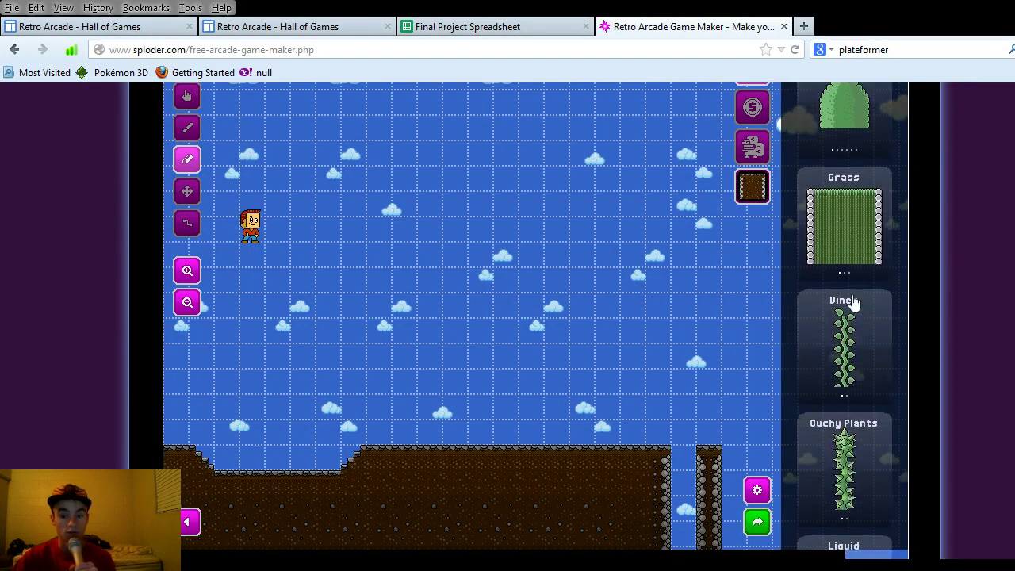
pyautogui.scroll(-1, 848, 318)
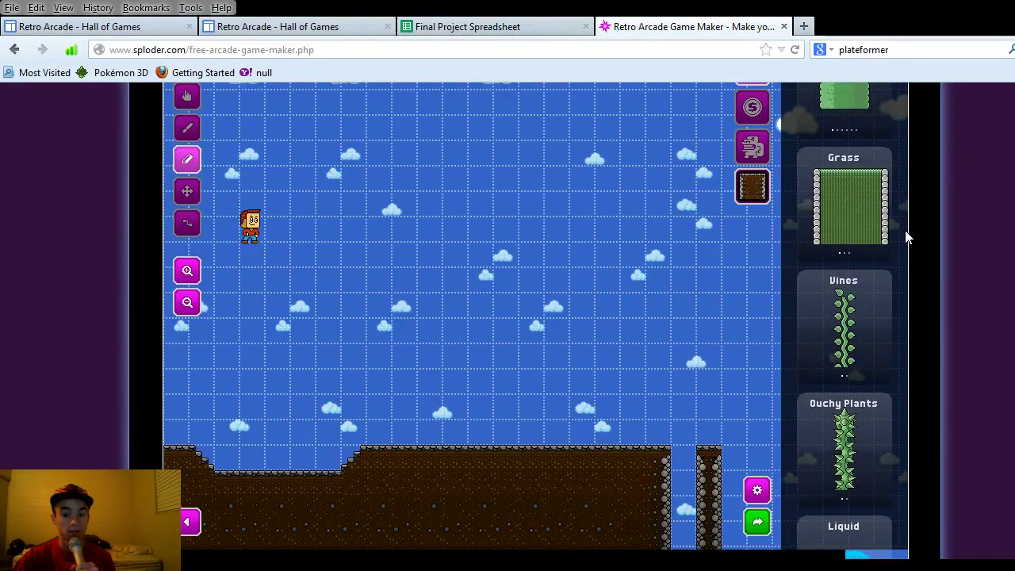
pyautogui.click(843, 215)
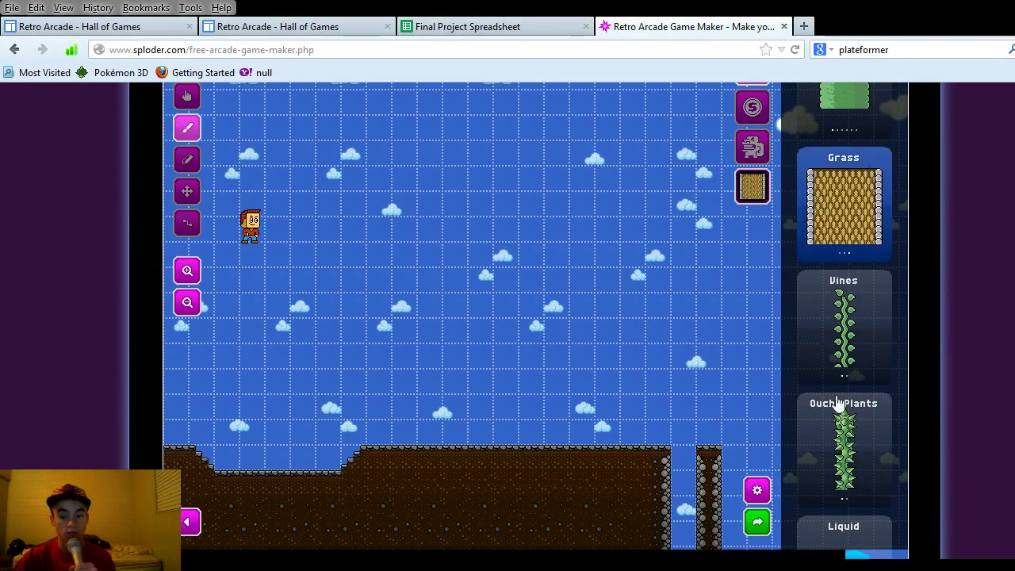
# Select the Liquid tile and cycle it past green and red to blue water
pyautogui.scroll(-3, 838, 404)
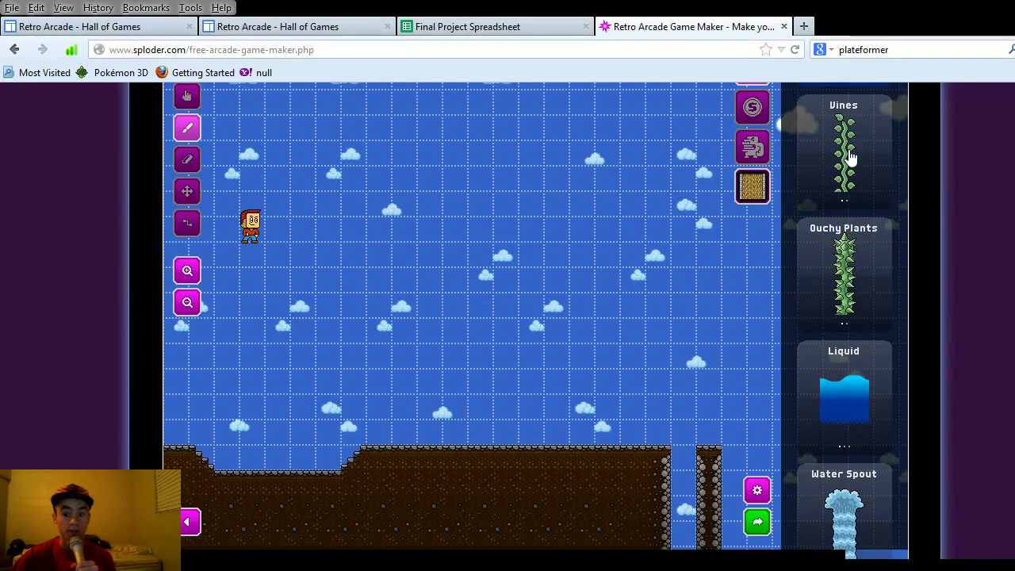
pyautogui.scroll(-1, 862, 349)
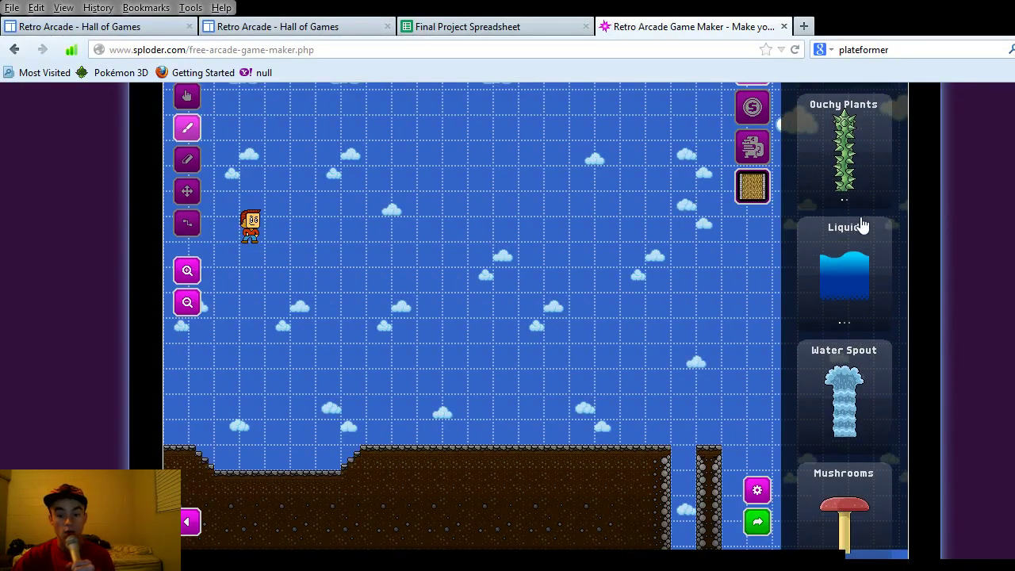
pyautogui.click(840, 282)
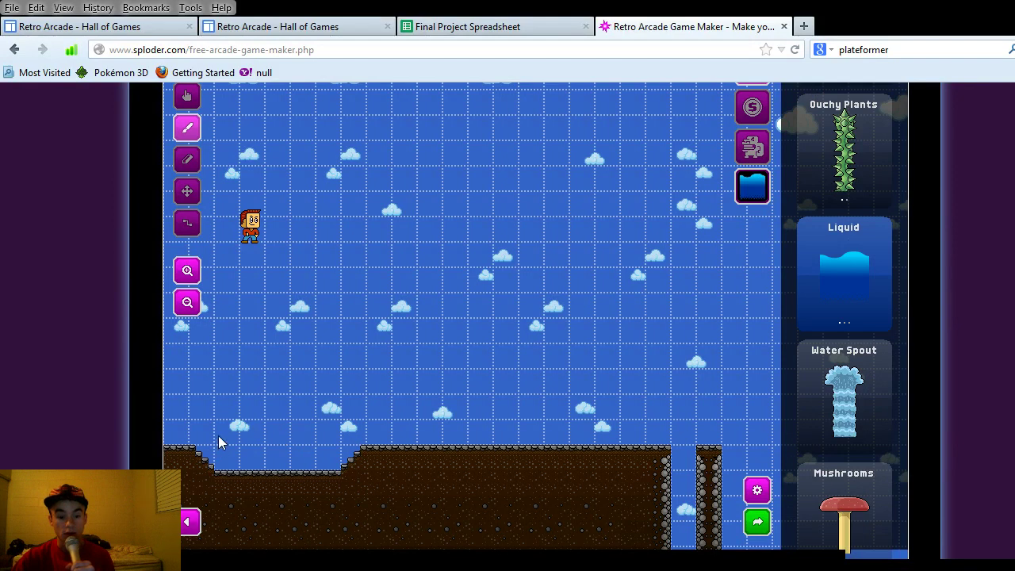
pyautogui.click(866, 277)
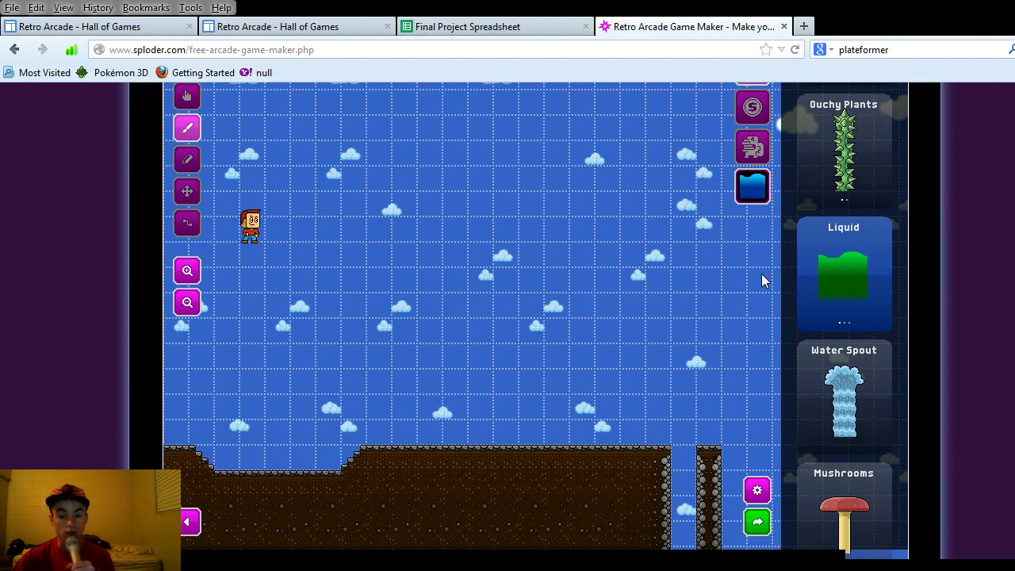
pyautogui.click(872, 277)
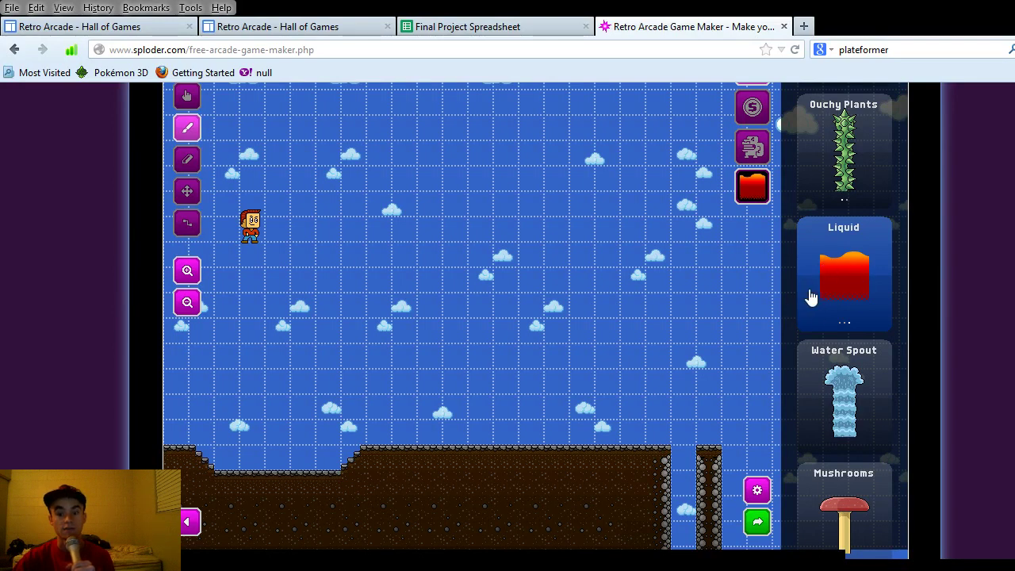
pyautogui.click(809, 290)
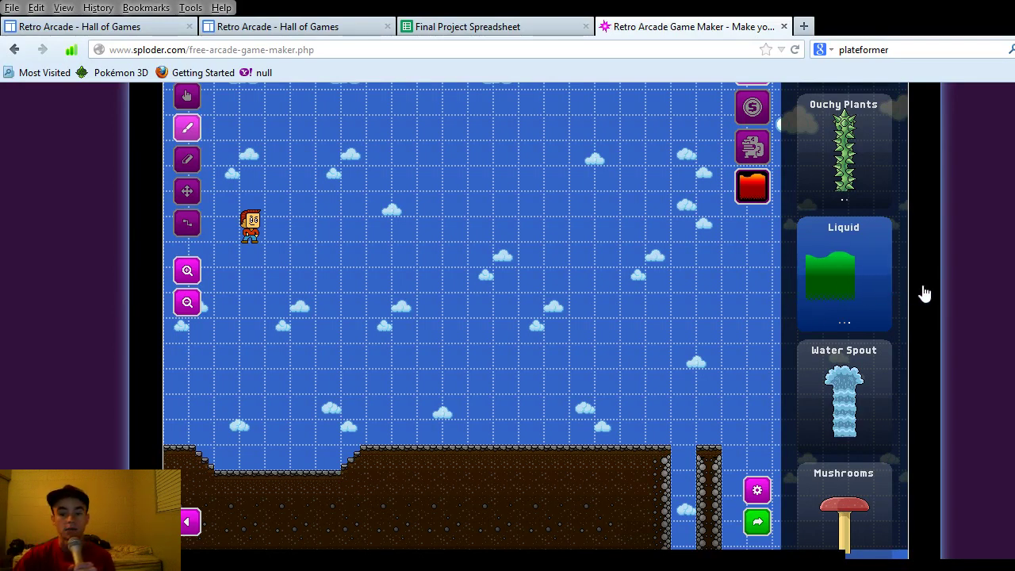
pyautogui.click(800, 276)
pyautogui.click(838, 276)
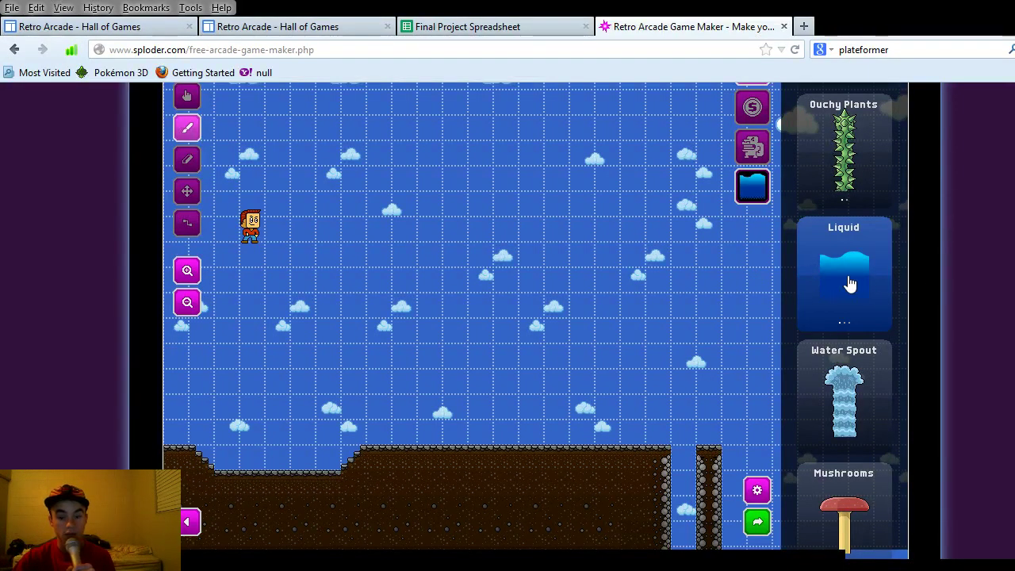
# Paint water into the ground dip and stretch the pool rightward across the level to the column gap
pyautogui.moveTo(224, 438)
pyautogui.mouseDown()
pyautogui.moveTo(321, 447)
pyautogui.moveTo(306, 452)
pyautogui.moveTo(220, 448)
pyautogui.moveTo(213, 420)
pyautogui.moveTo(331, 418)
pyautogui.mouseUp()
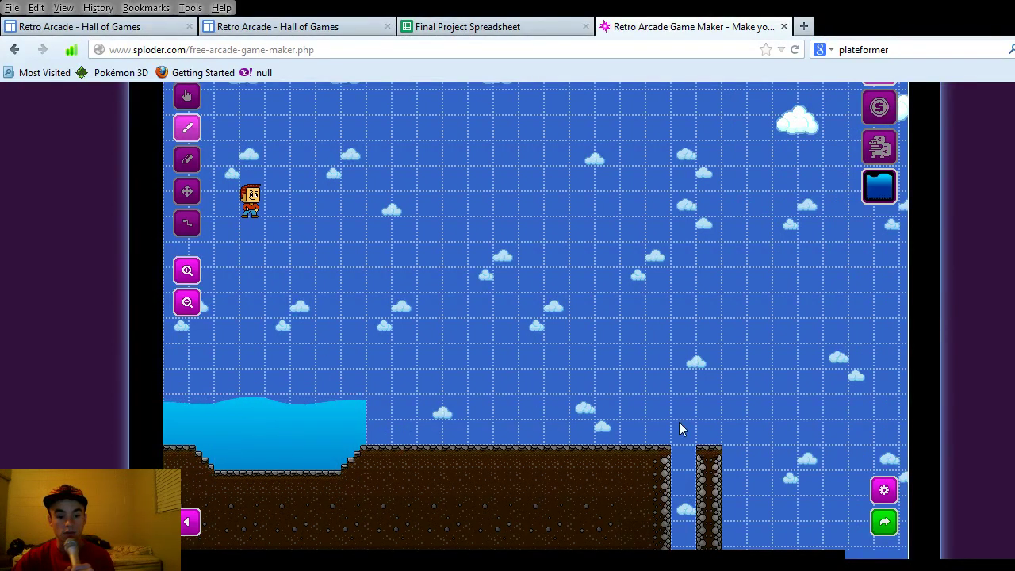
pyautogui.moveTo(352, 412)
pyautogui.mouseDown()
pyautogui.moveTo(537, 408)
pyautogui.moveTo(682, 420)
pyautogui.mouseUp()
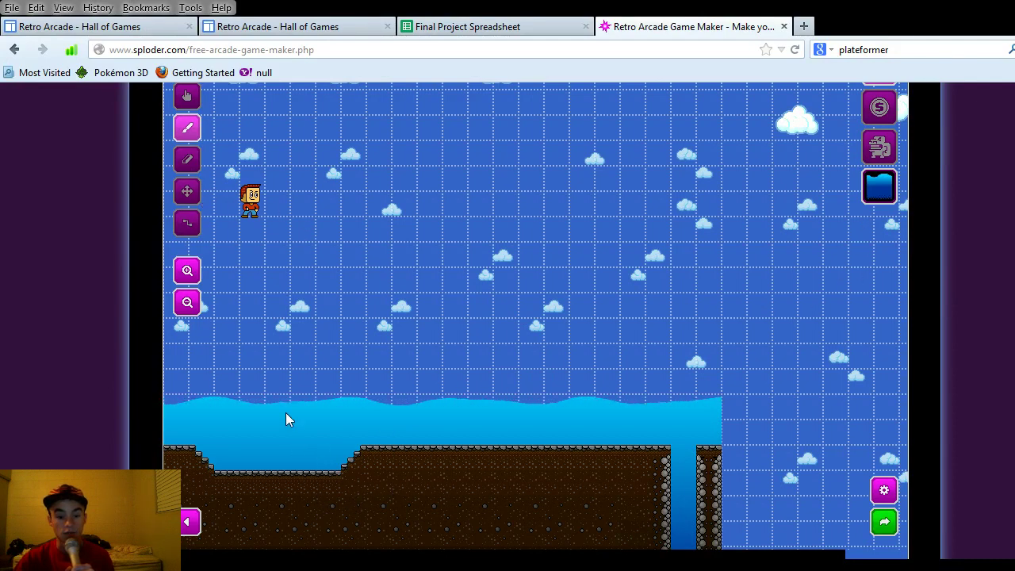
# Reopen the tile list and select the springy log platform from Springy Platforms
pyautogui.click(881, 187)
pyautogui.scroll(-10, 842, 278)
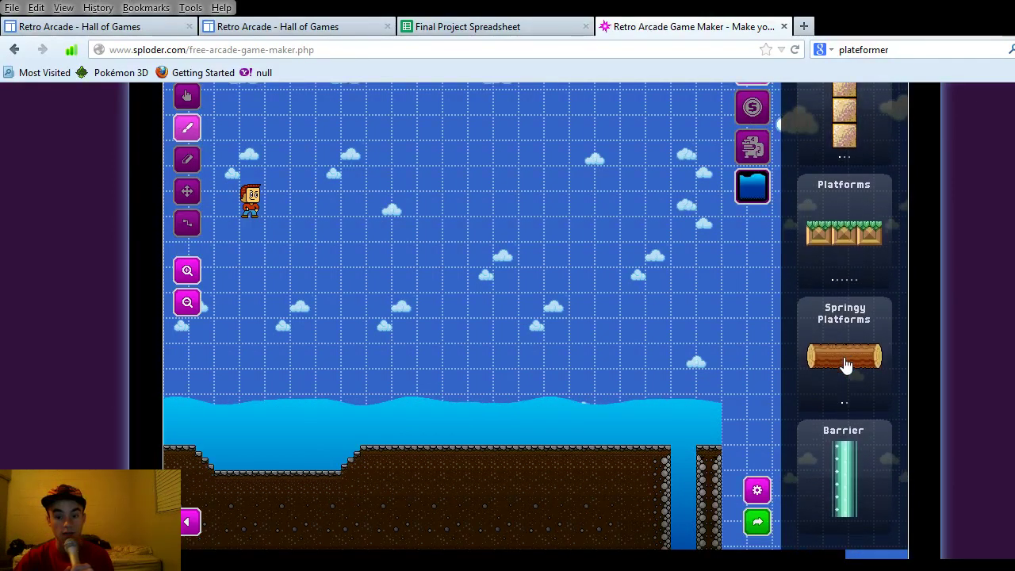
pyautogui.scroll(-3, 846, 351)
pyautogui.scroll(2, 845, 272)
pyautogui.scroll(1, 845, 289)
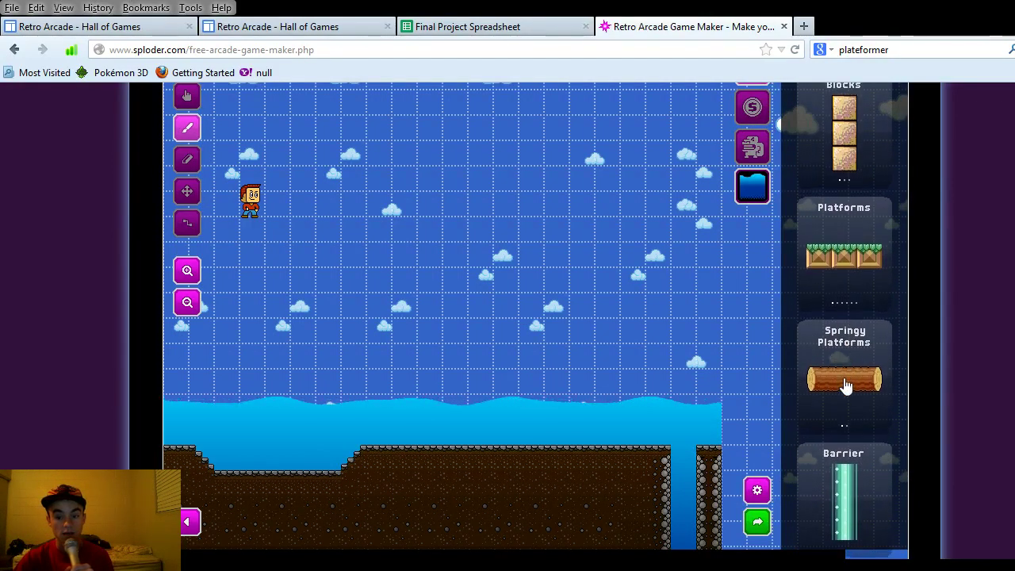
pyautogui.click(845, 337)
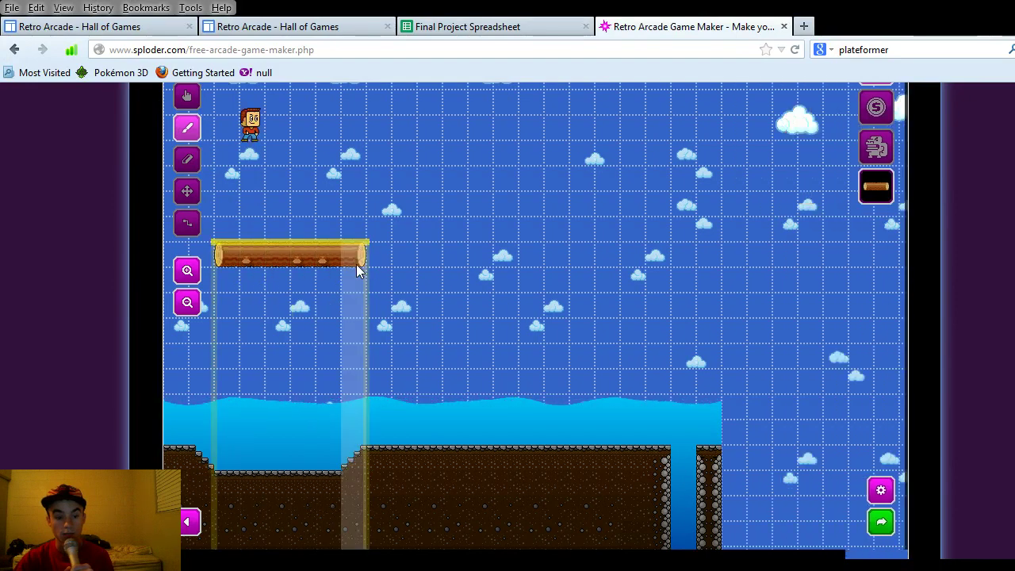